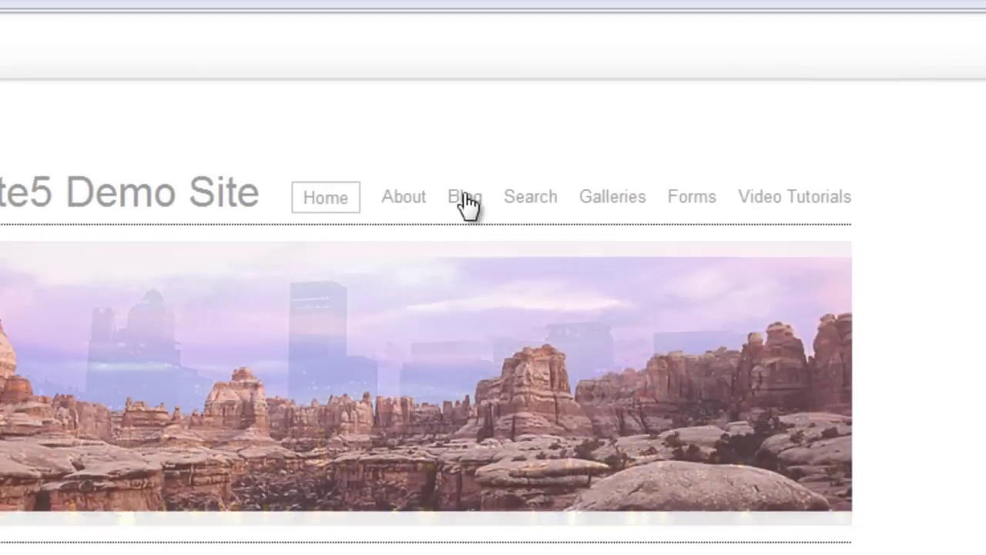
- Open the Blog page, put it in edit mode and open its list of blog posts for editing
{"action": "left_click", "coordinate": [554, 181]}
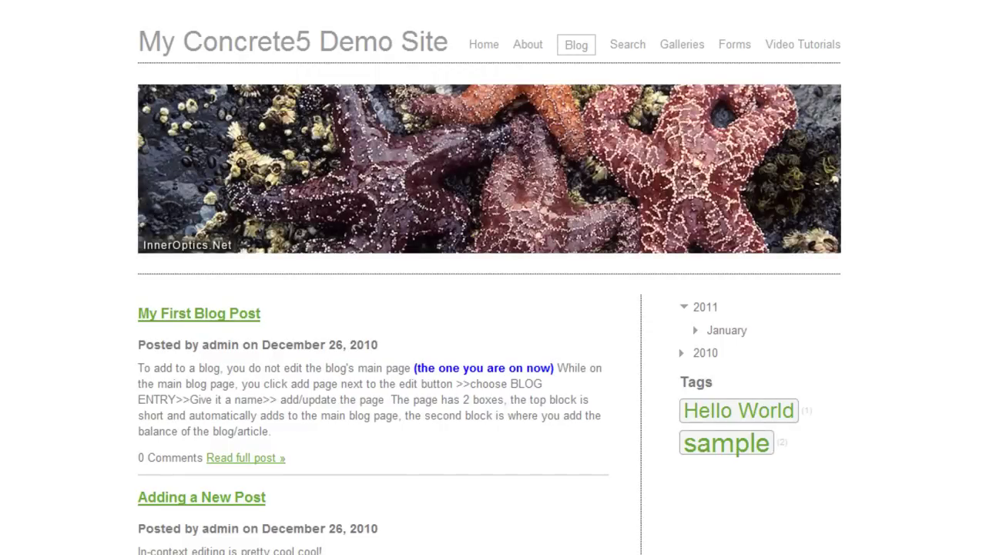
{"action": "scroll", "coordinate": [493, 277], "scroll_direction": "down", "scroll_amount": 5}
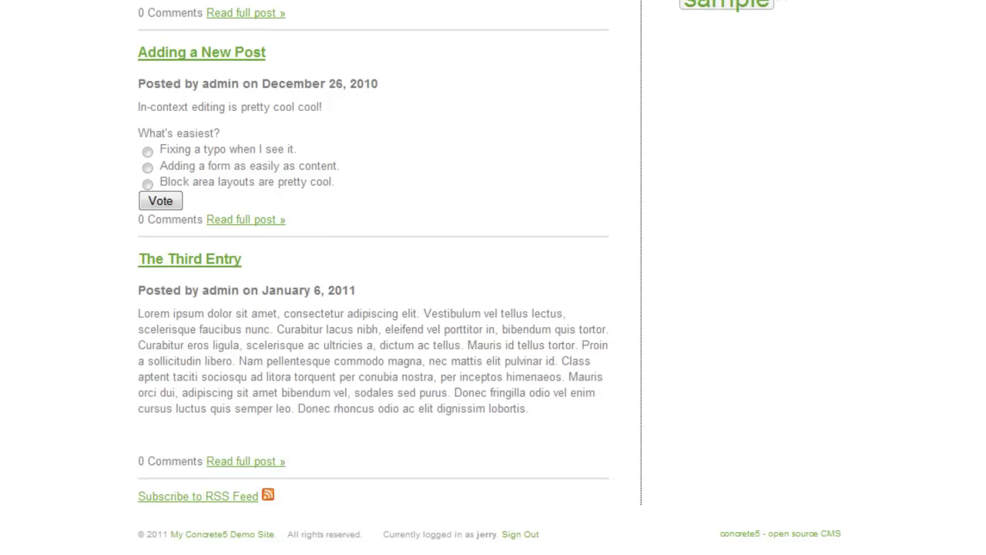
{"action": "scroll", "coordinate": [447, 281], "scroll_direction": "up", "scroll_amount": 3}
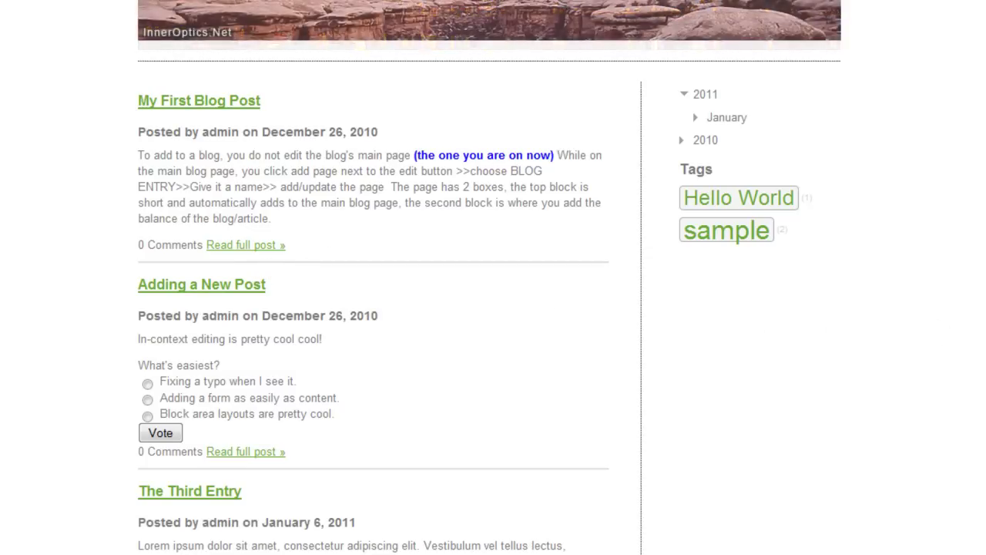
{"action": "scroll", "coordinate": [489, 277], "scroll_direction": "up", "scroll_amount": 3}
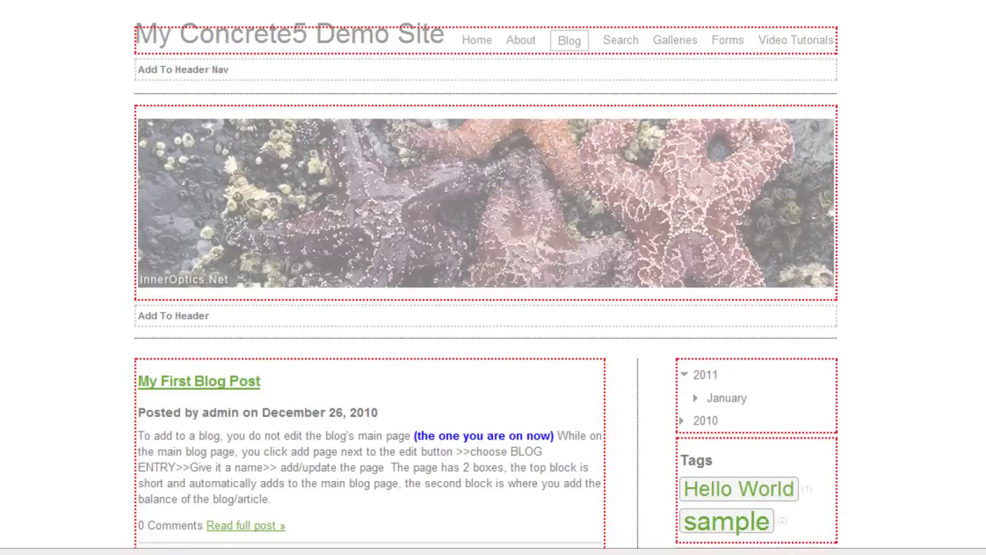
{"action": "scroll", "coordinate": [486, 308], "scroll_direction": "down", "scroll_amount": 4}
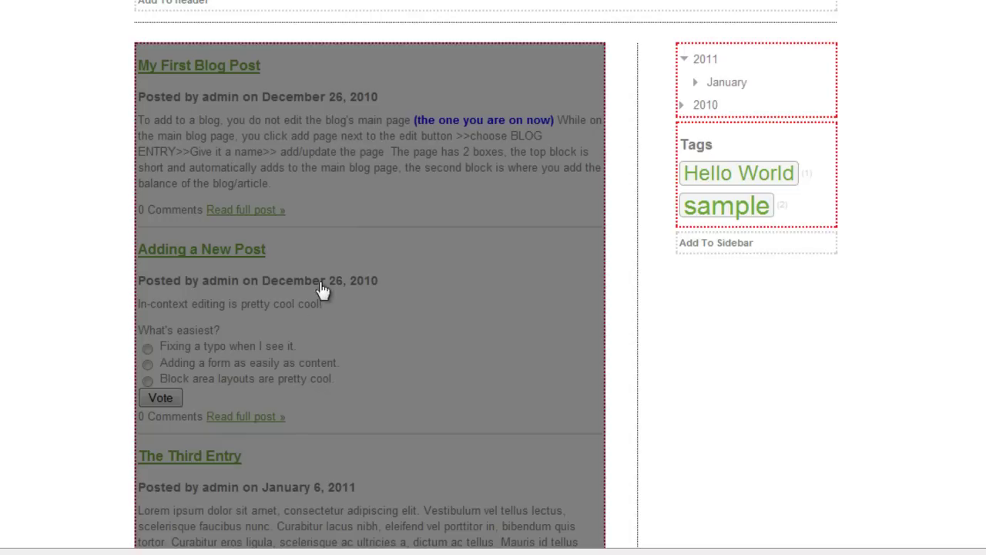
{"action": "left_click", "coordinate": [348, 202]}
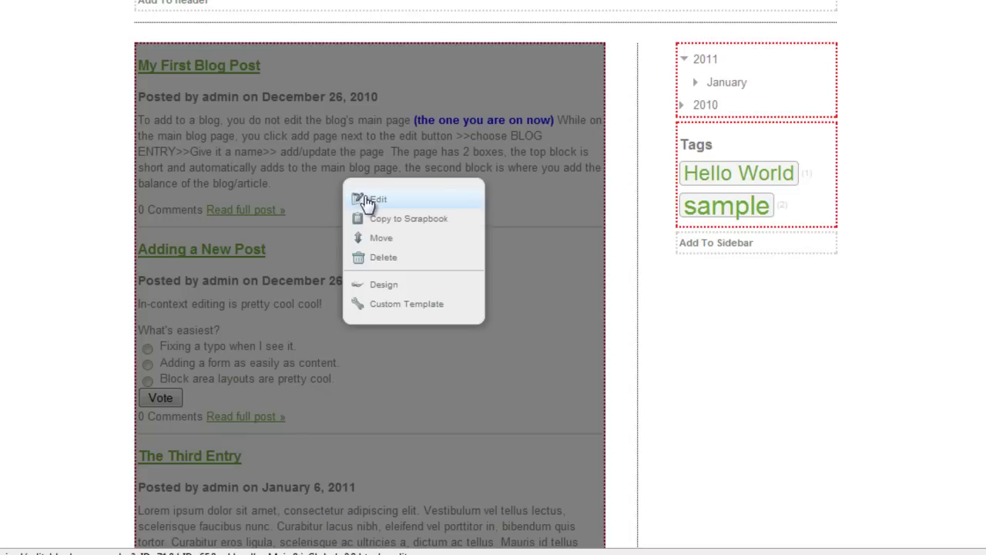
{"action": "left_click", "coordinate": [381, 200]}
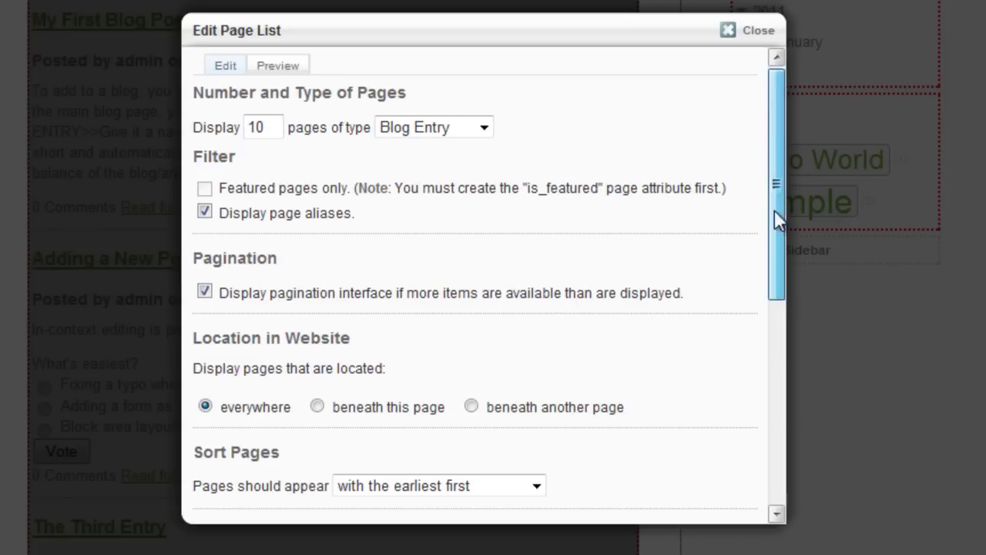
- Limit the page list to pages located beneath this page
{"action": "scroll", "coordinate": [776, 231], "scroll_direction": "down", "scroll_amount": 3}
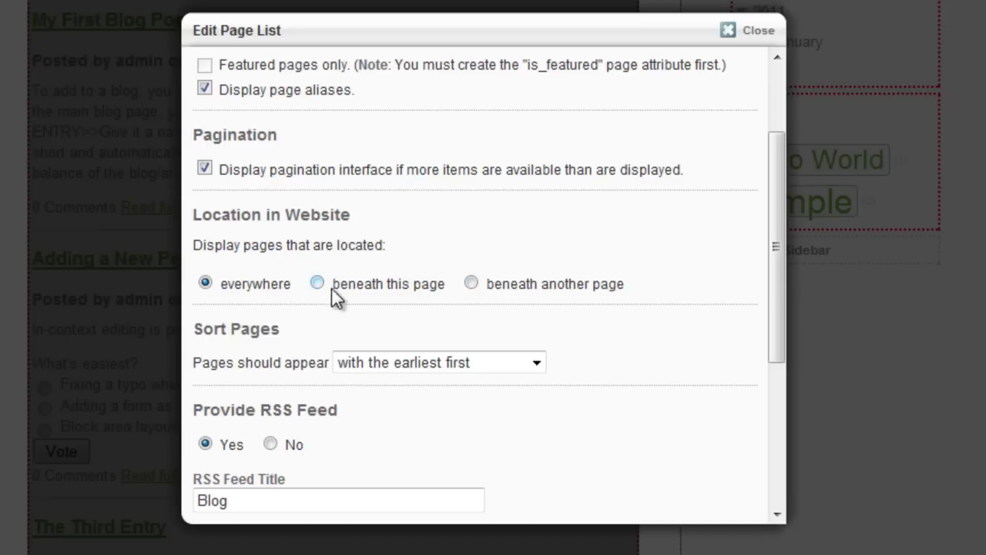
{"action": "left_click", "coordinate": [470, 283]}
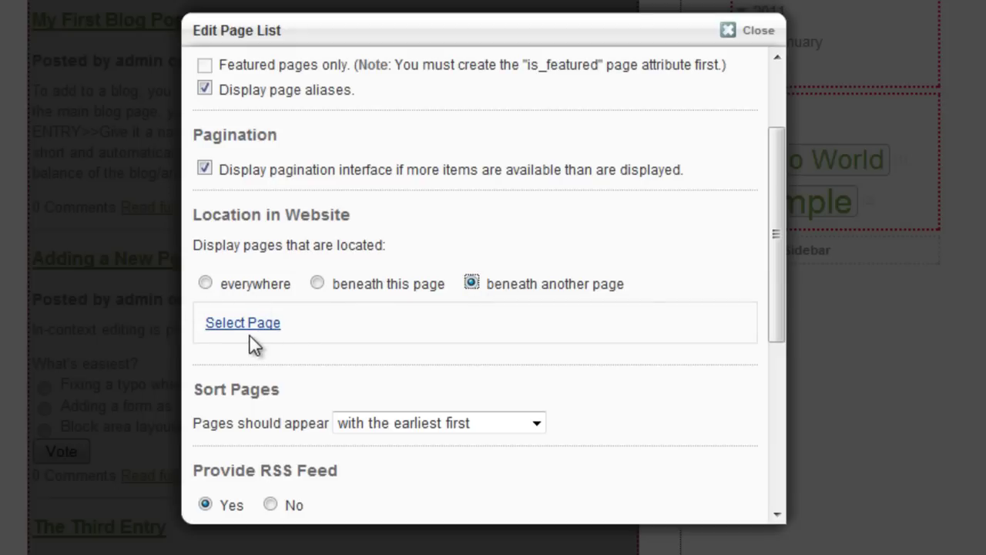
{"action": "left_click", "coordinate": [317, 282]}
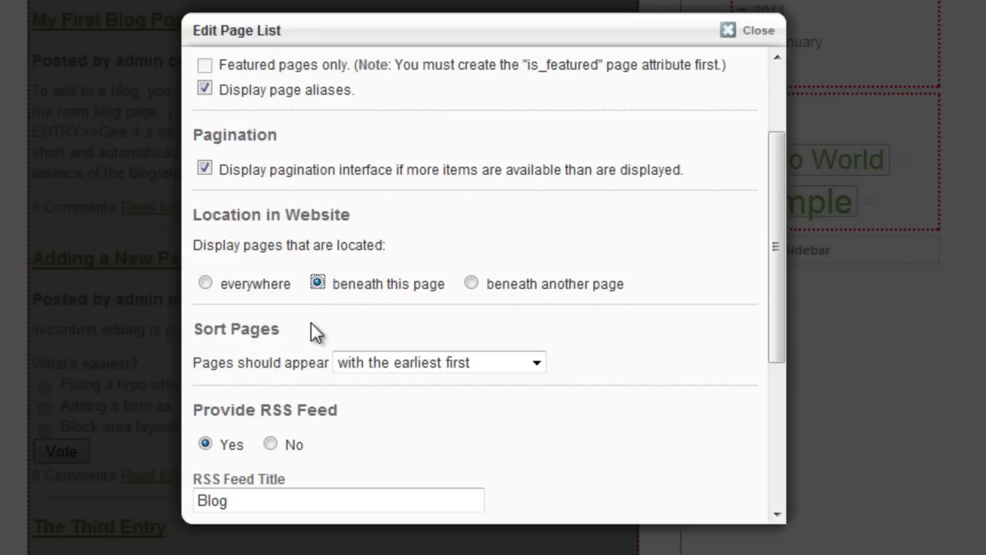
- Sort the page list with the most recent first and review the RSS feed and summary truncation settings
{"action": "left_click", "coordinate": [536, 364]}
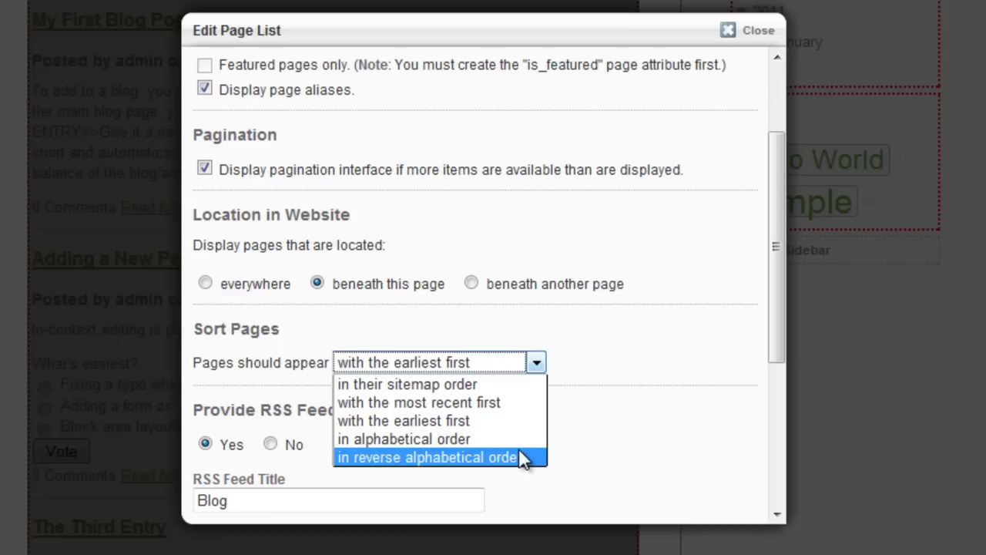
{"action": "left_click", "coordinate": [511, 402]}
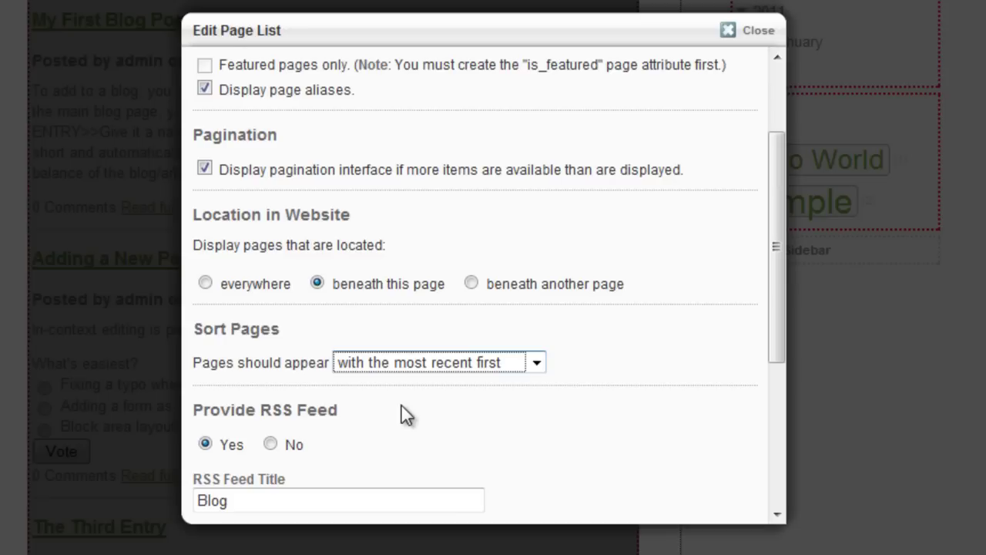
{"action": "scroll", "coordinate": [793, 399], "scroll_direction": "down", "scroll_amount": 2}
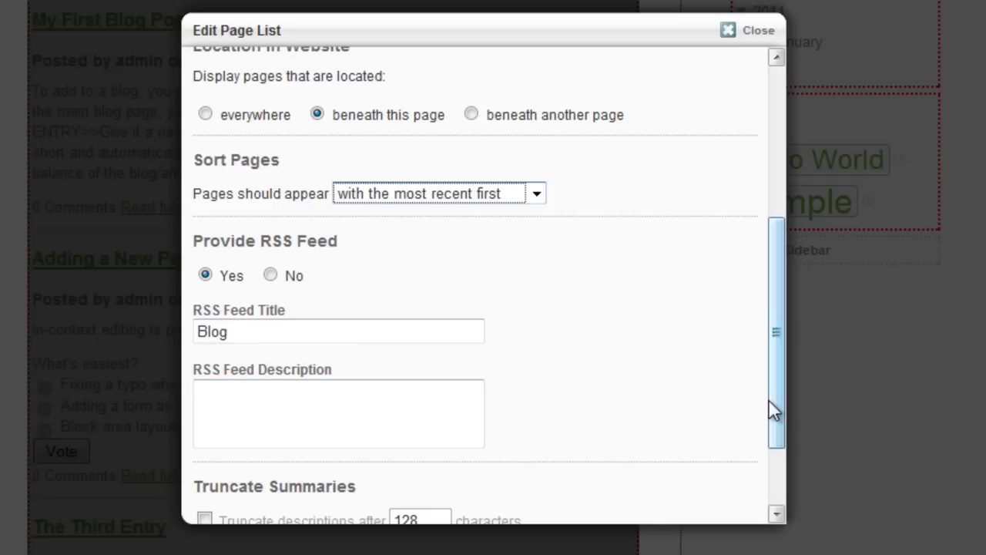
{"action": "left_click_drag", "start_coordinate": [781, 406], "coordinate": [779, 451]}
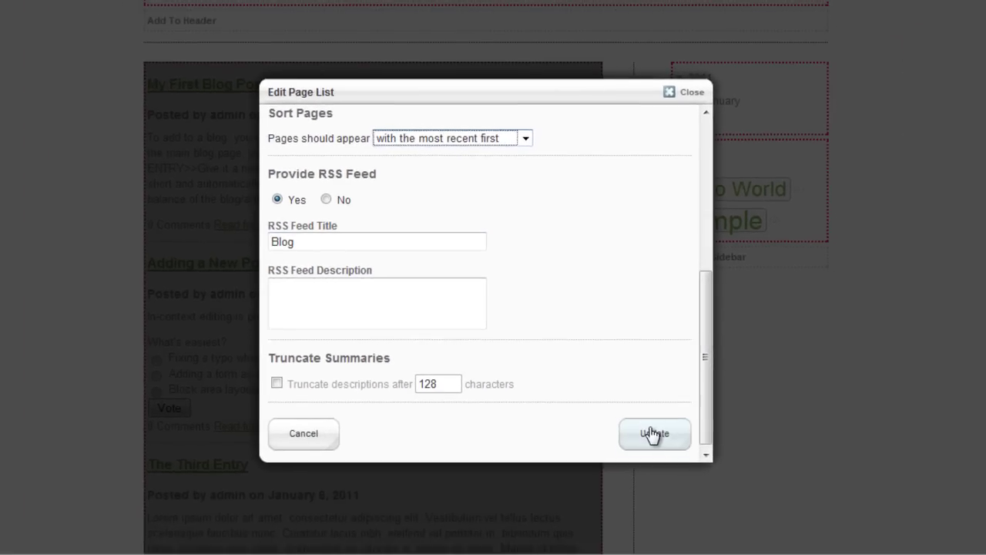
- Save the page list settings and publish the edits to the Blog page
{"action": "left_click", "coordinate": [651, 433]}
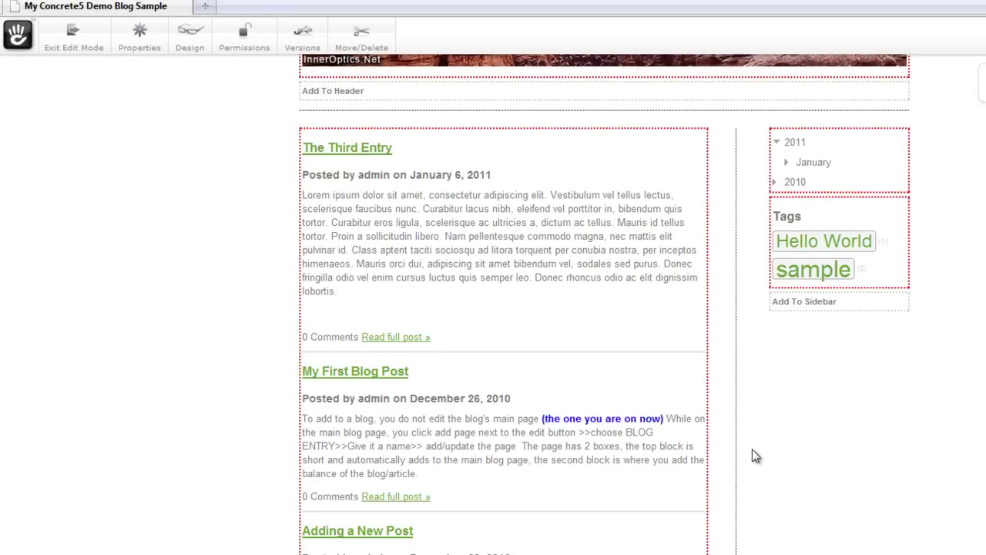
{"action": "left_click", "coordinate": [75, 27]}
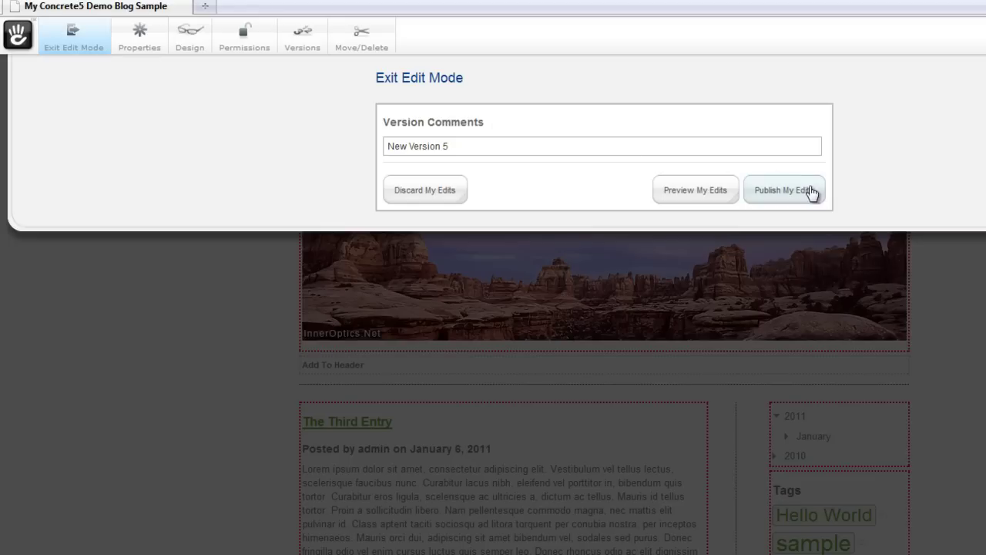
{"action": "left_click", "coordinate": [812, 193]}
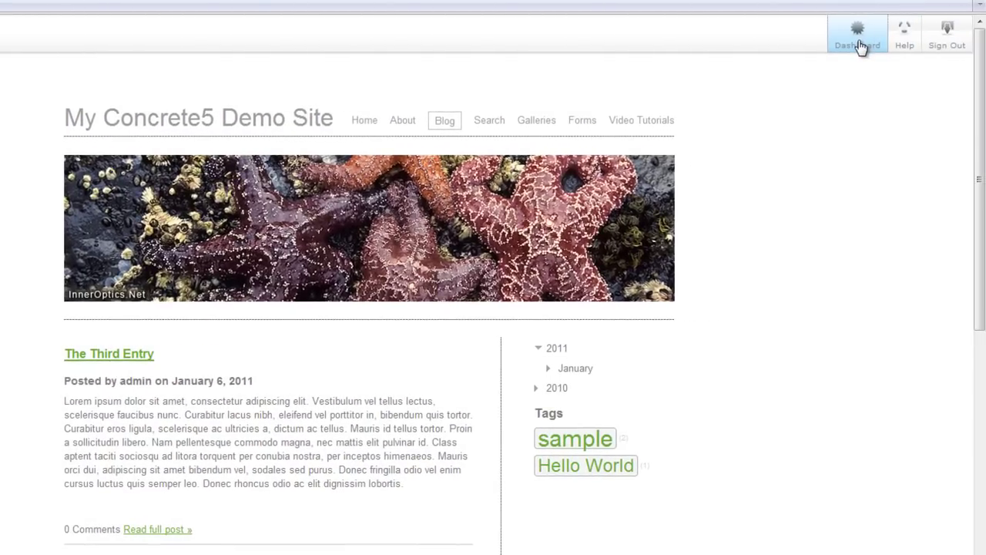
- From the dashboard's sitemap, start a new page beneath Blog using the Blog Entry page type
{"action": "left_click", "coordinate": [858, 40]}
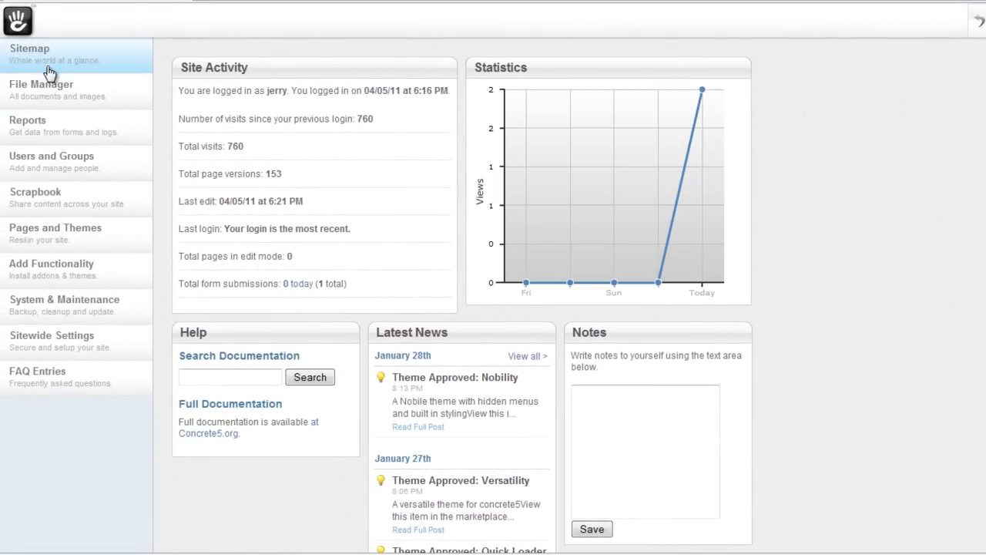
{"action": "left_click", "coordinate": [47, 72]}
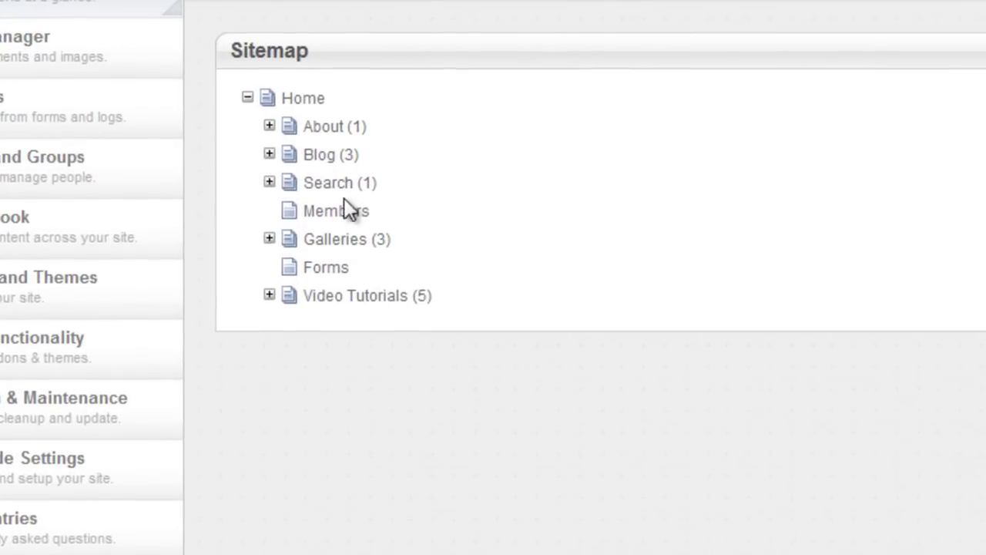
{"action": "left_click", "coordinate": [268, 154]}
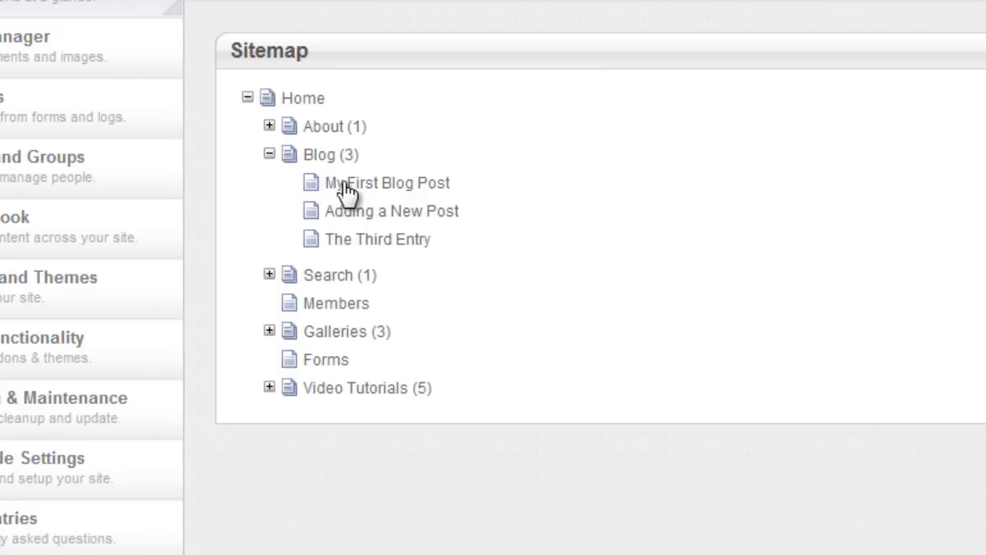
{"action": "left_click", "coordinate": [313, 157]}
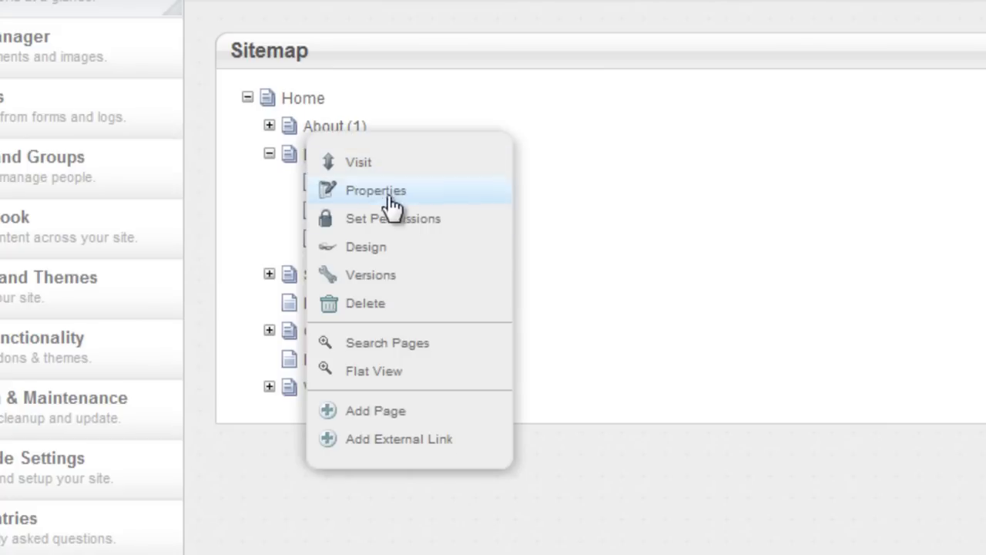
{"action": "left_click", "coordinate": [401, 410]}
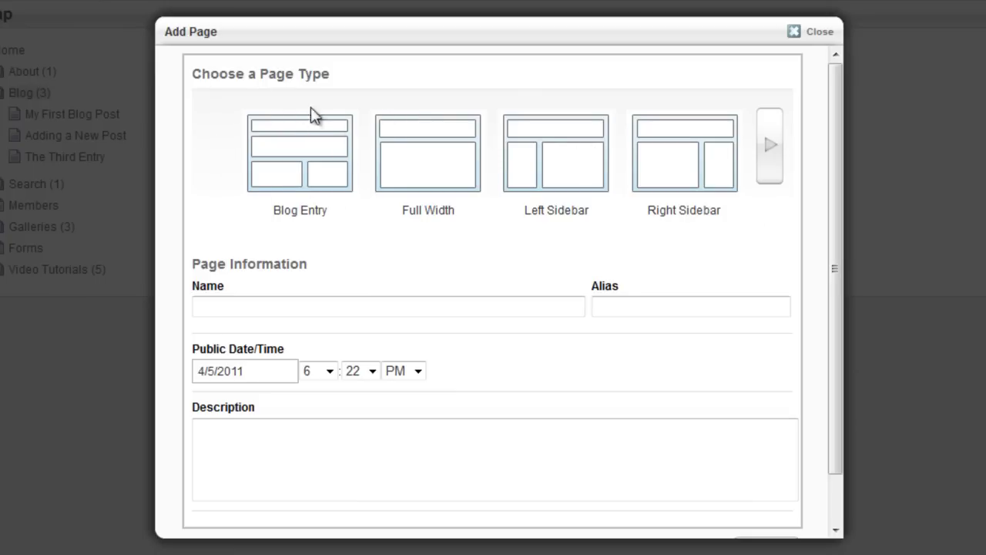
{"action": "left_click", "coordinate": [299, 147]}
- Name the new blog entry "Test Article"
{"action": "left_click", "coordinate": [235, 136]}
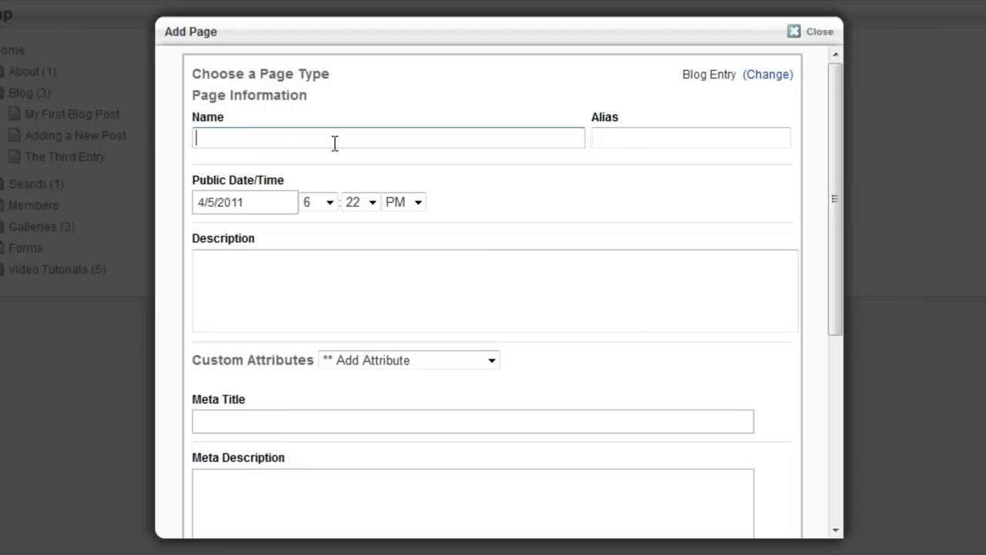
{"action": "left_click", "coordinate": [629, 138]}
{"action": "type", "text": "Test"}
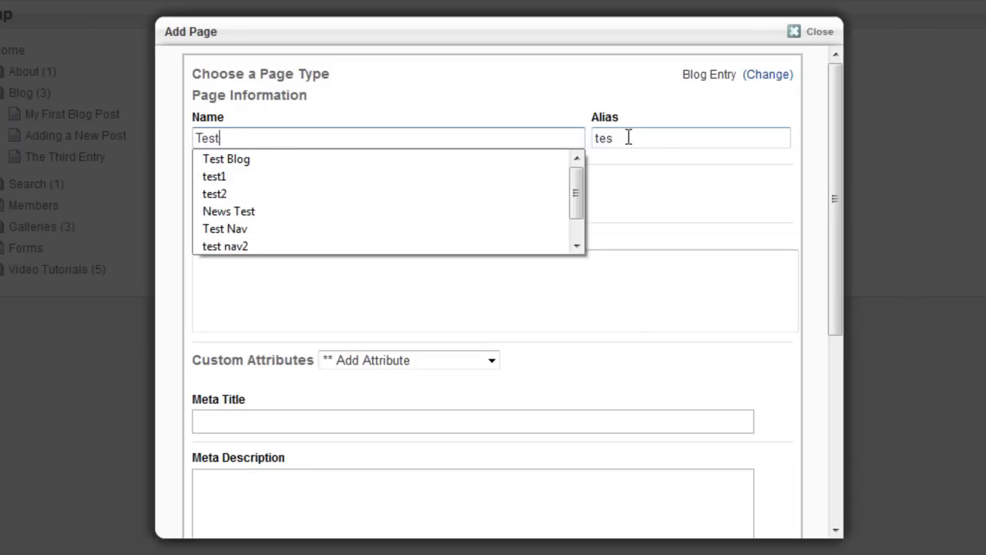
{"action": "type", "text": " Article"}
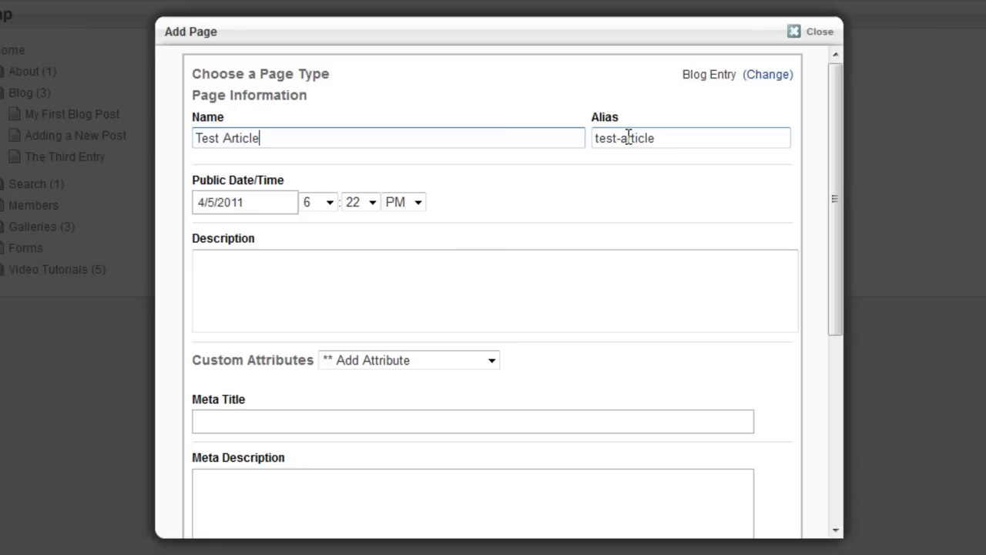
- Set the meta title to "Myc5demo.com Test Article" and add the page
{"action": "left_click", "coordinate": [208, 420]}
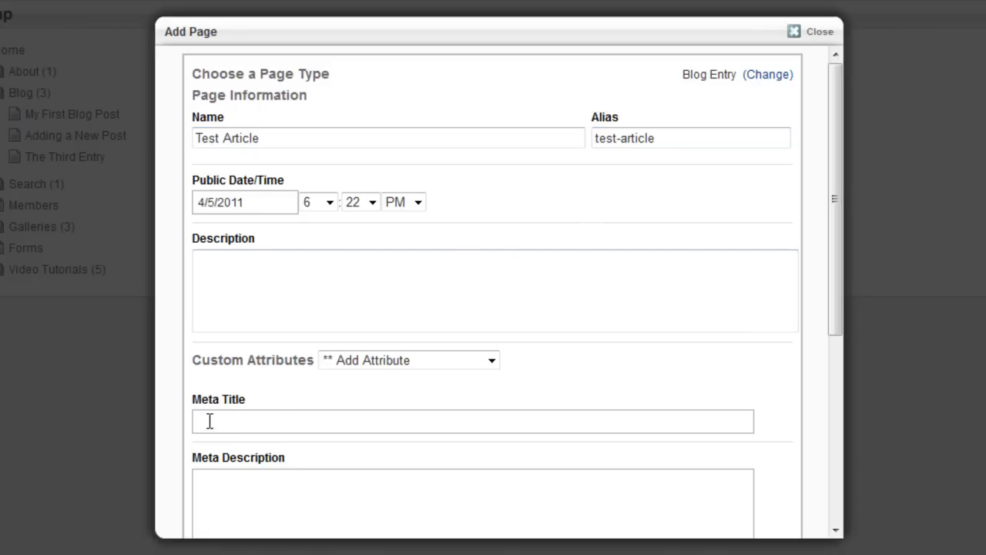
{"action": "type", "text": "My c5demo"}
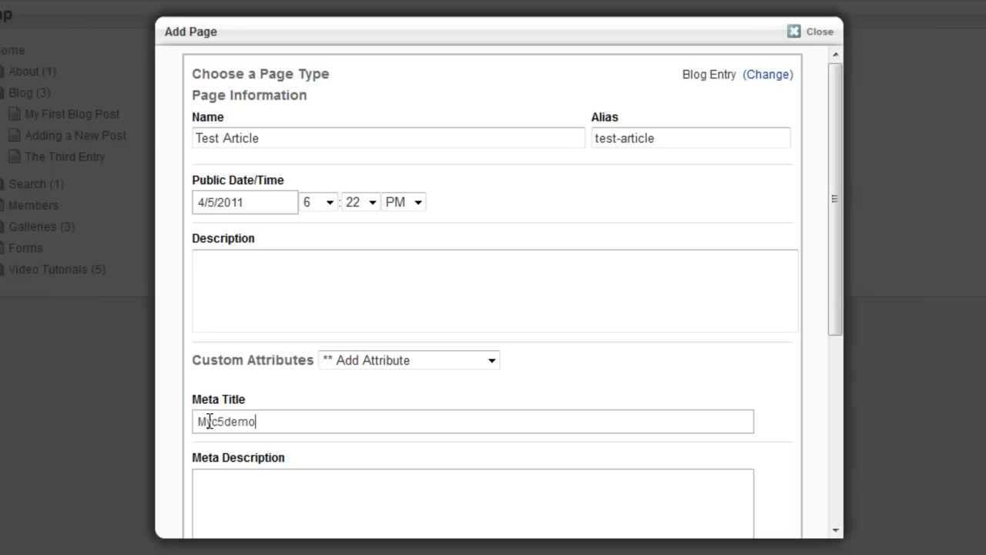
{"action": "type", "text": ".com"}
{"action": "type", "text": "Test Article"}
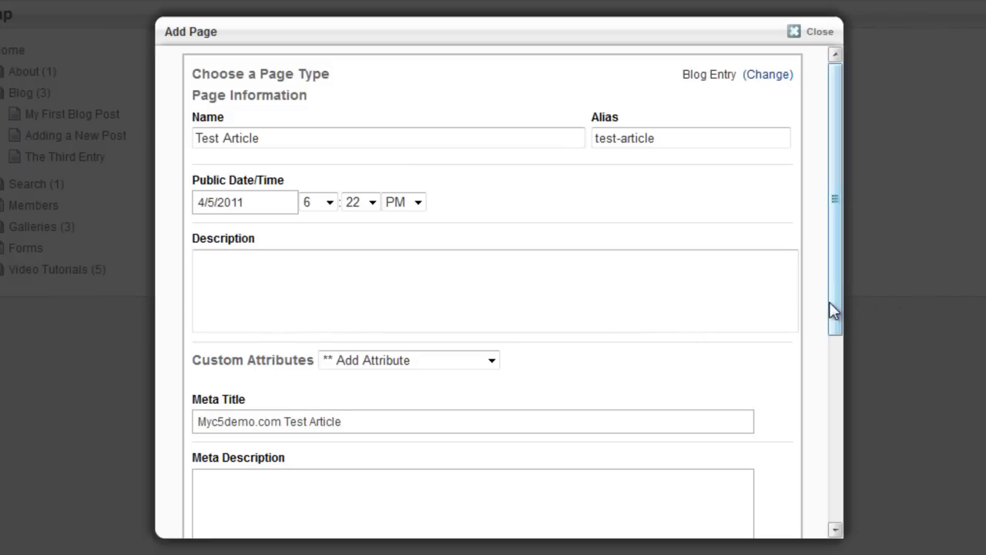
{"action": "left_click_drag", "start_coordinate": [830, 309], "coordinate": [844, 512]}
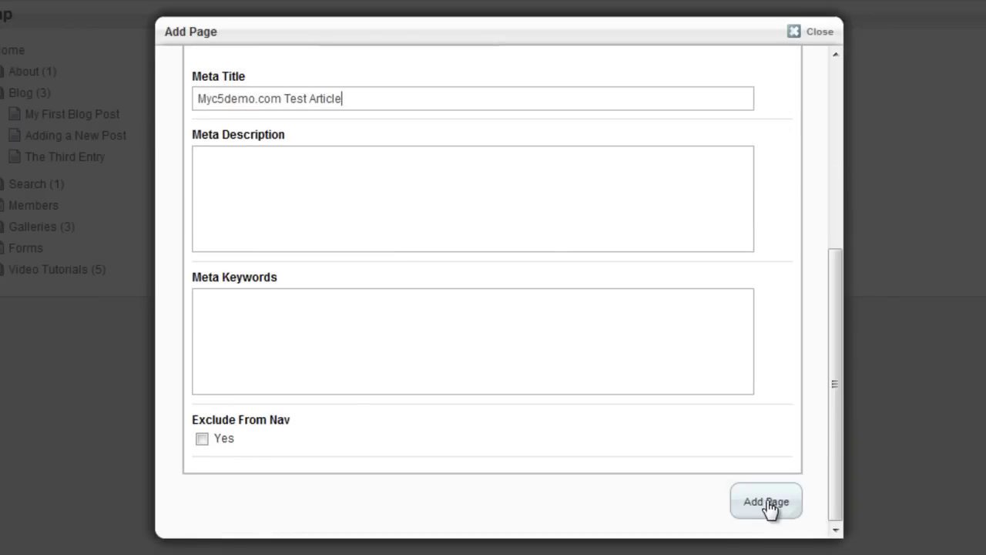
{"action": "left_click", "coordinate": [767, 501]}
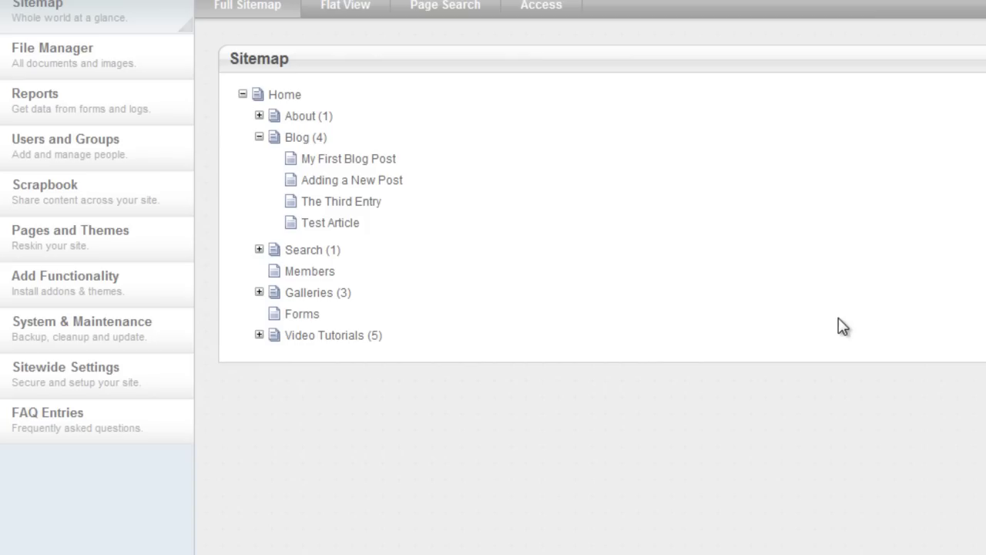
- Visit the Test Article page, put it in edit mode and review its content blocks down to the comment form
{"action": "left_click", "coordinate": [332, 225]}
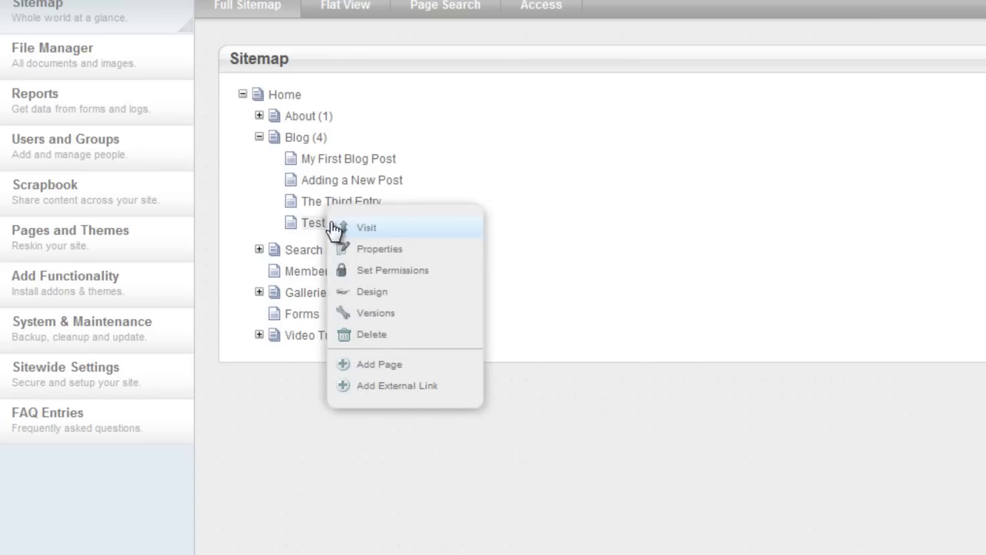
{"action": "left_click", "coordinate": [372, 228]}
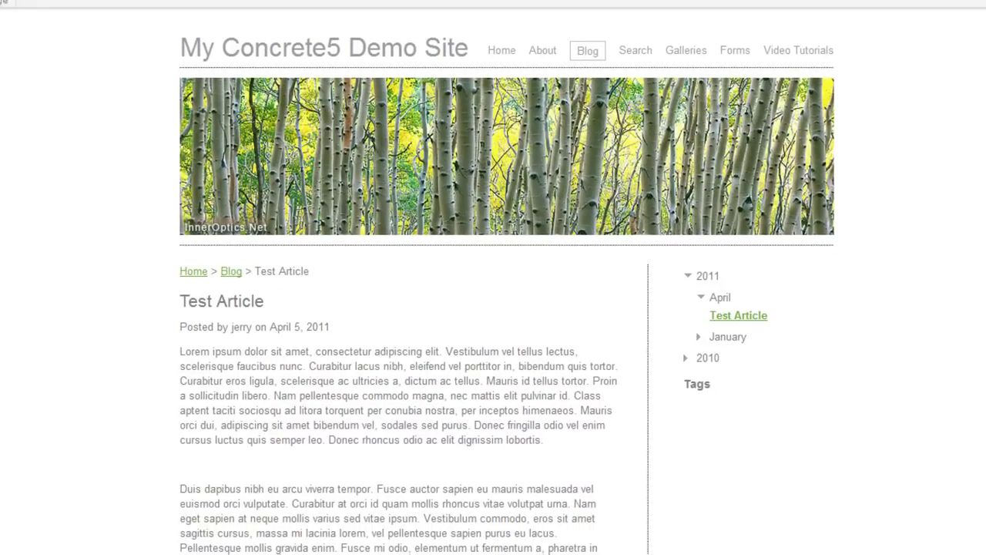
{"action": "scroll", "coordinate": [493, 308], "scroll_direction": "down", "scroll_amount": 3}
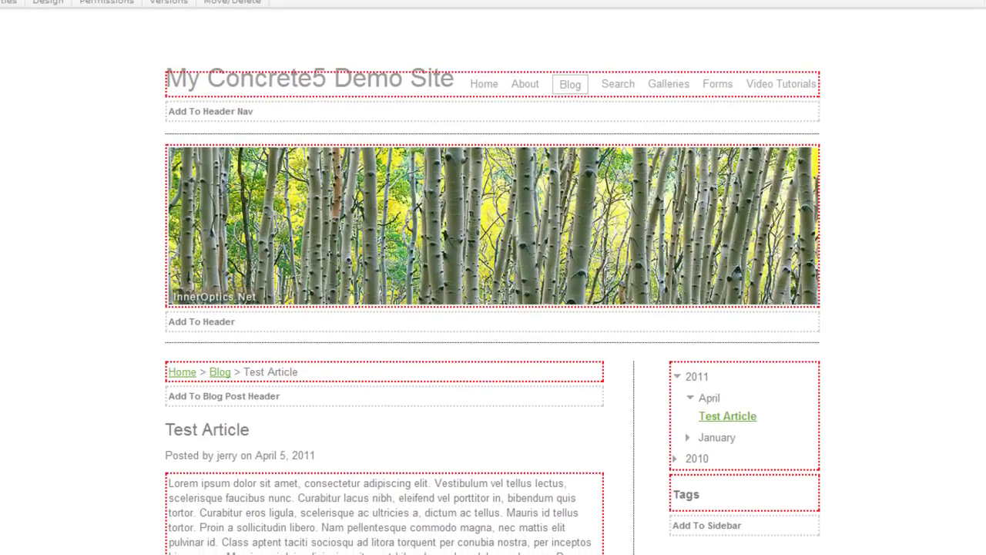
{"action": "scroll", "coordinate": [270, 109], "scroll_direction": "down", "scroll_amount": 5}
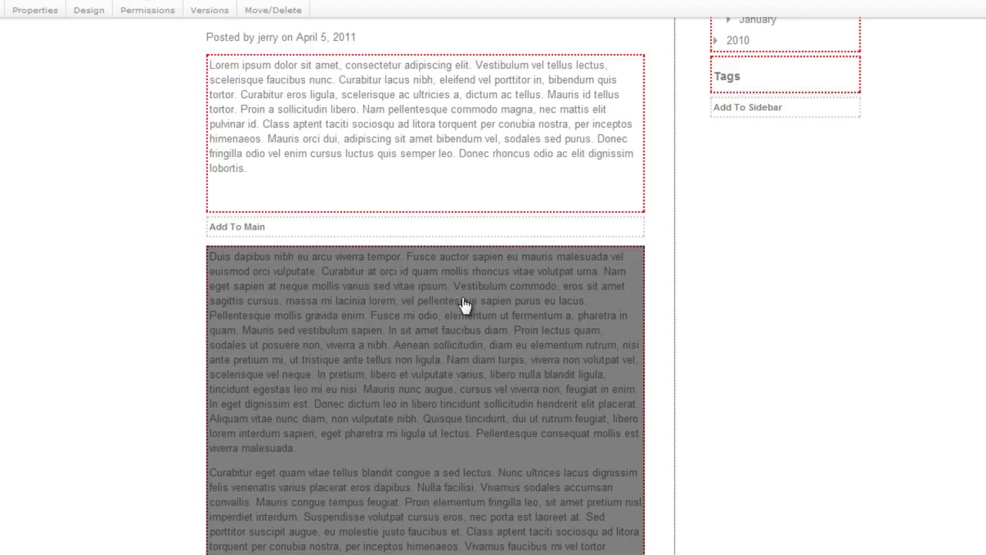
{"action": "scroll", "coordinate": [432, 324], "scroll_direction": "down", "scroll_amount": 10}
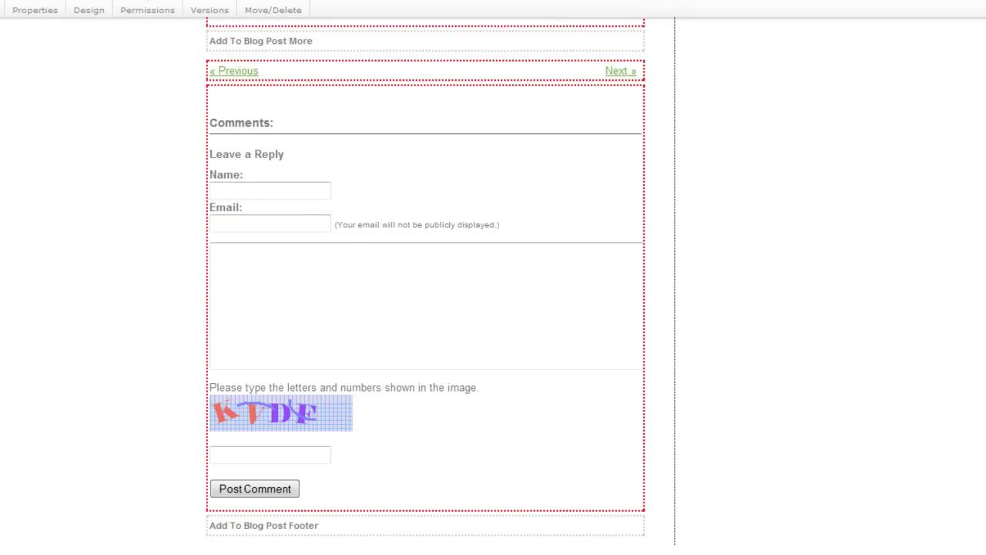
- Replace the placeholder text in the Test Article's main content block with "Blog test" and, on a new line, "Here is my blog article."
{"action": "scroll", "coordinate": [426, 308], "scroll_direction": "up", "scroll_amount": 10}
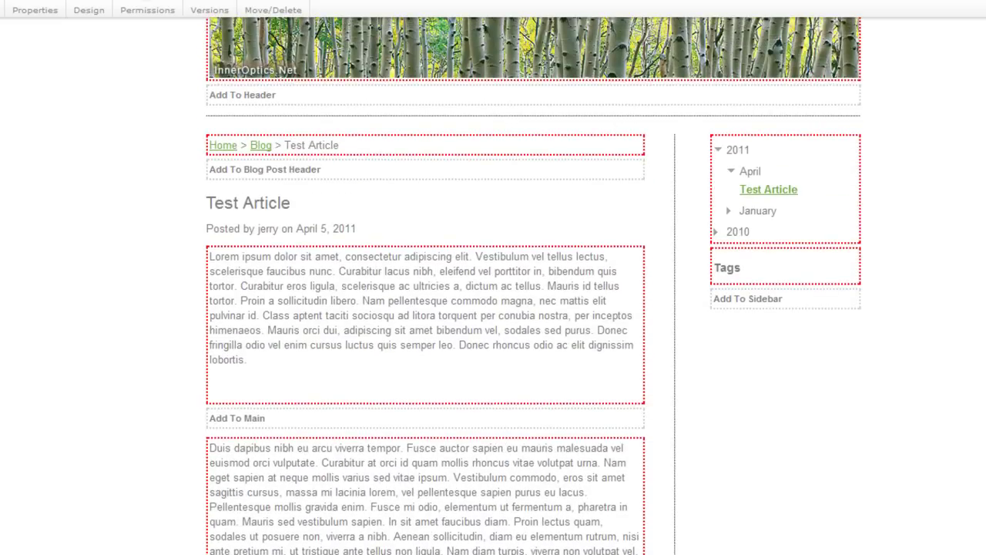
{"action": "left_click", "coordinate": [389, 287]}
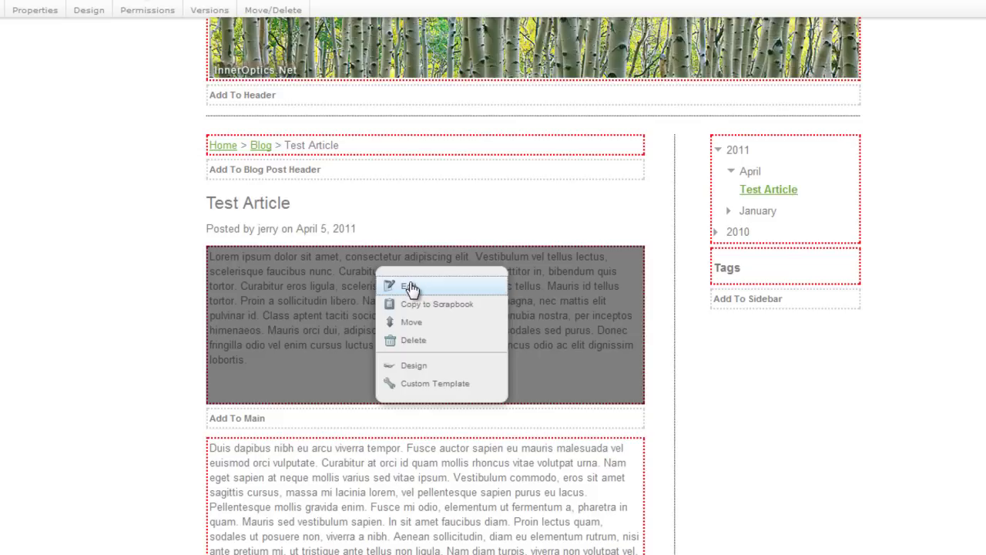
{"action": "left_click", "coordinate": [411, 288]}
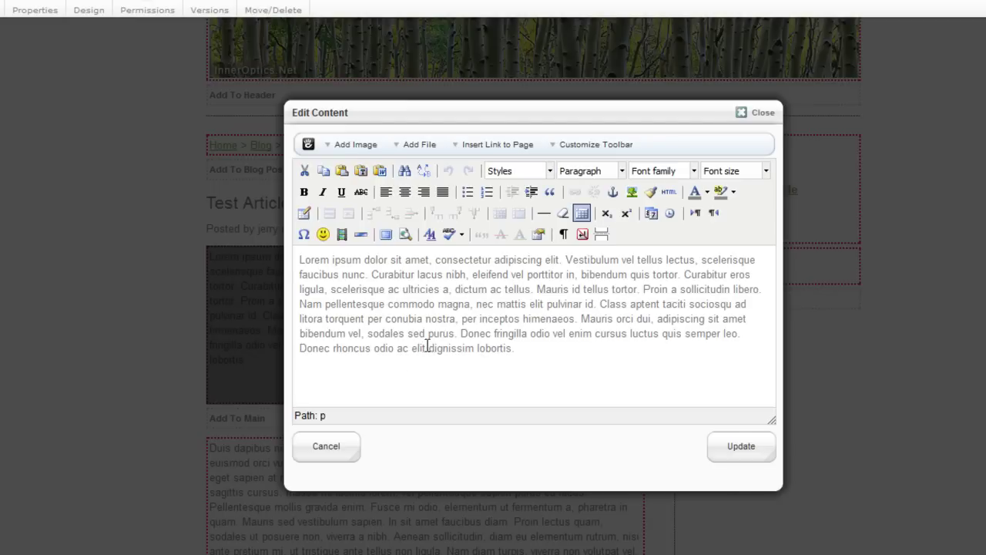
{"action": "left_click_drag", "start_coordinate": [546, 355], "coordinate": [230, 227]}
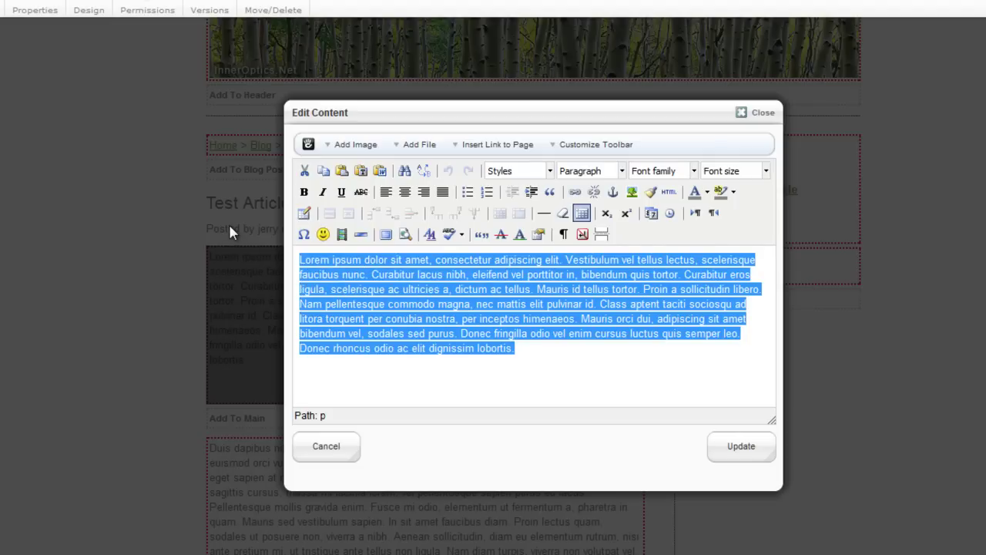
{"action": "key", "text": "Delete"}
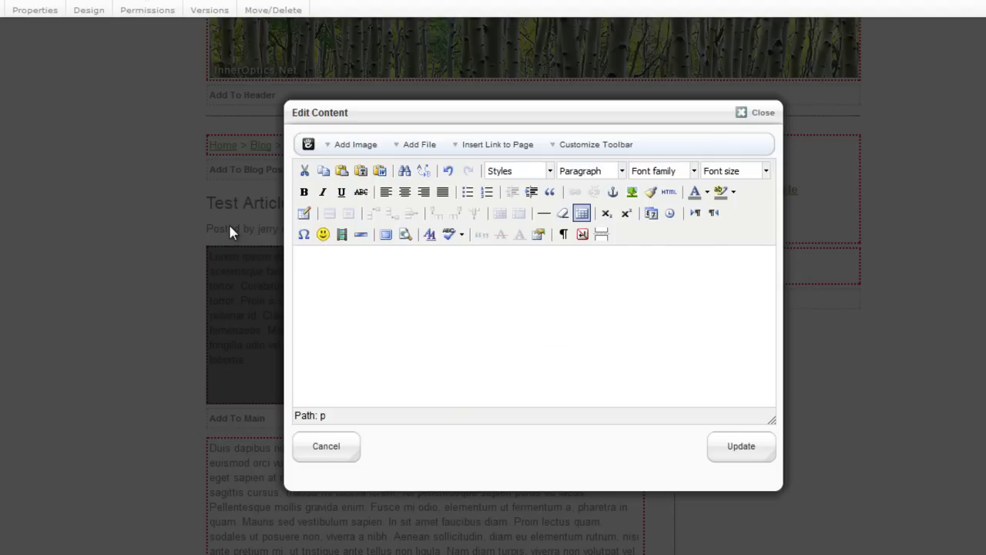
{"action": "type", "text": "Blog"}
{"action": "type", "text": " test "}
{"action": "type", "text": "Here is m"}
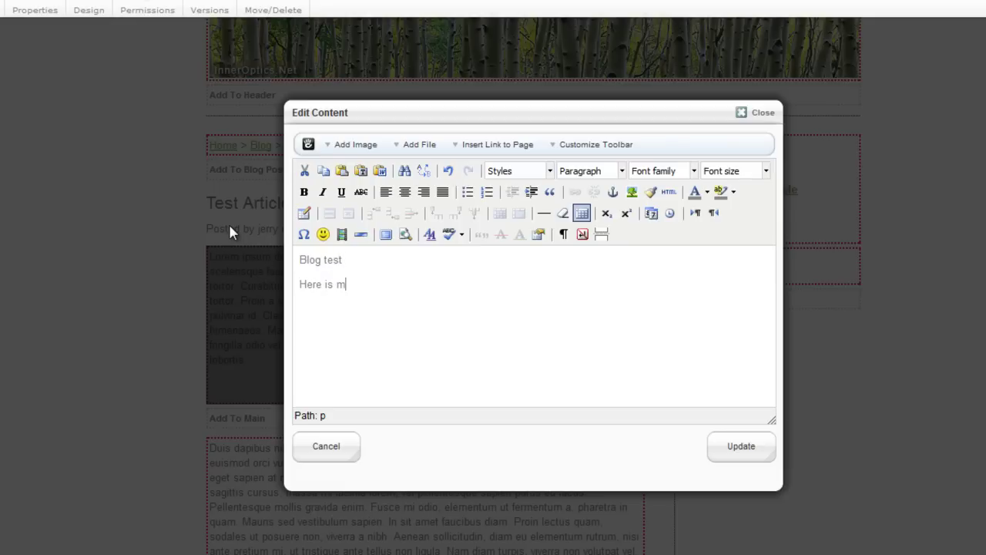
{"action": "type", "text": "y blog article."}
- Format the "Blog test" line as bold at size 4 (14pt) and update the content block
{"action": "left_click_drag", "start_coordinate": [344, 260], "coordinate": [286, 257]}
{"action": "left_click", "coordinate": [761, 170]}
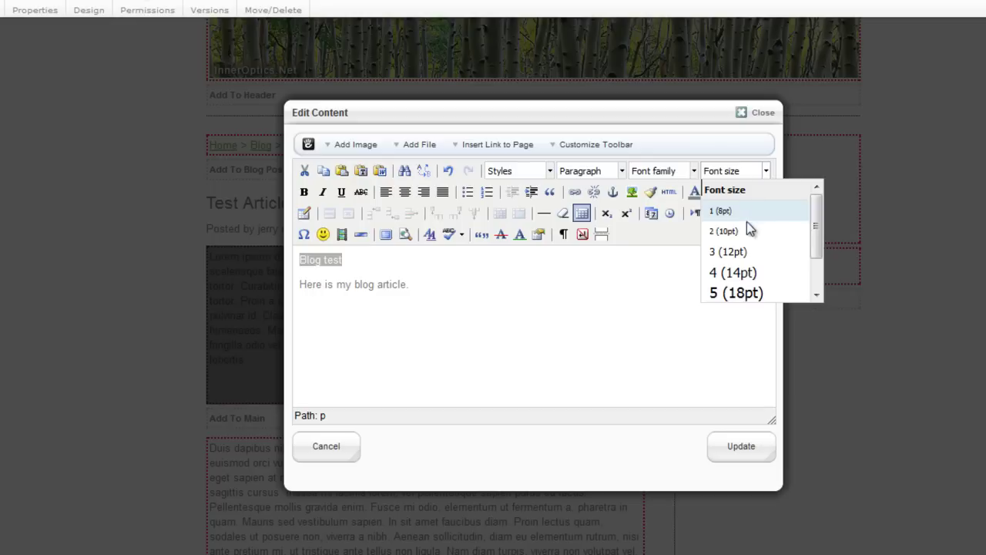
{"action": "left_click", "coordinate": [741, 281]}
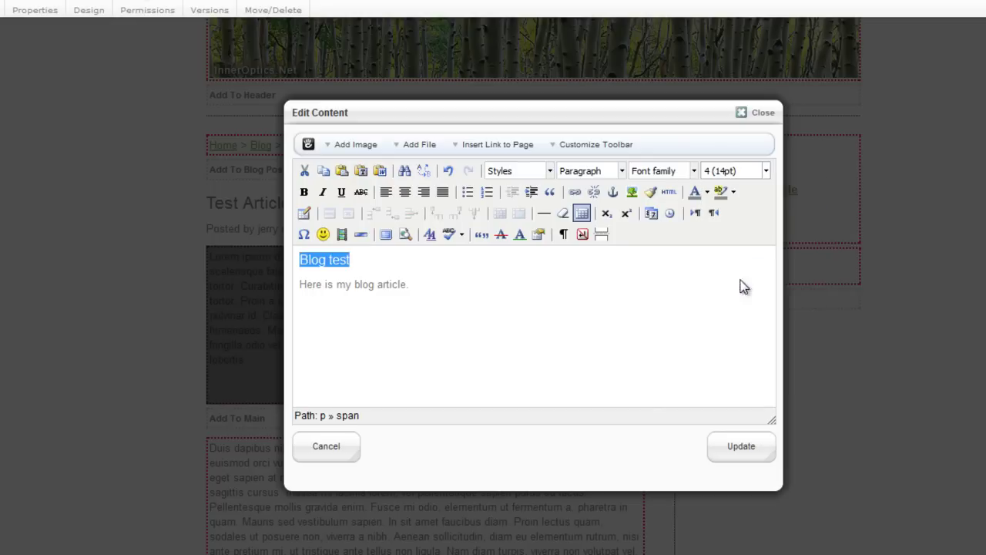
{"action": "left_click", "coordinate": [305, 193]}
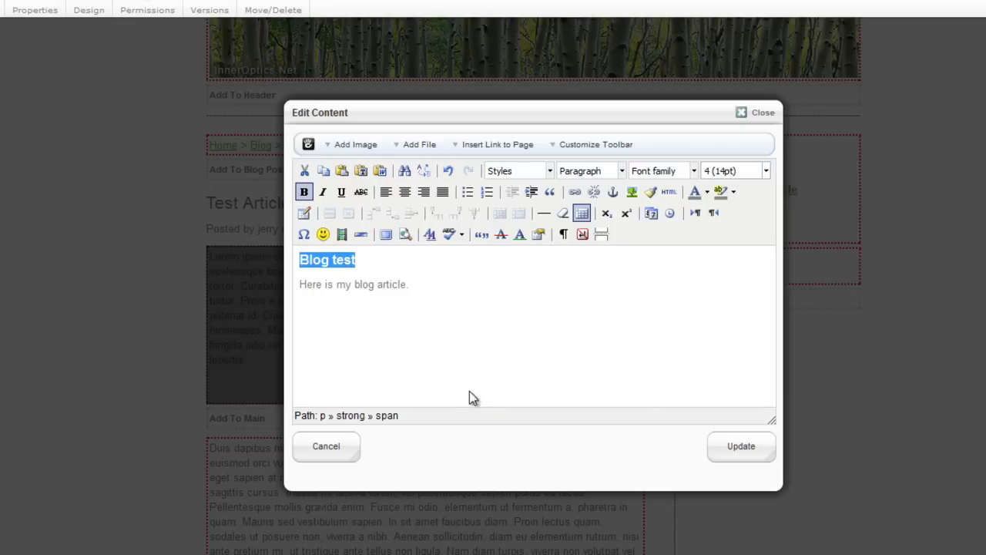
{"action": "left_click", "coordinate": [730, 450]}
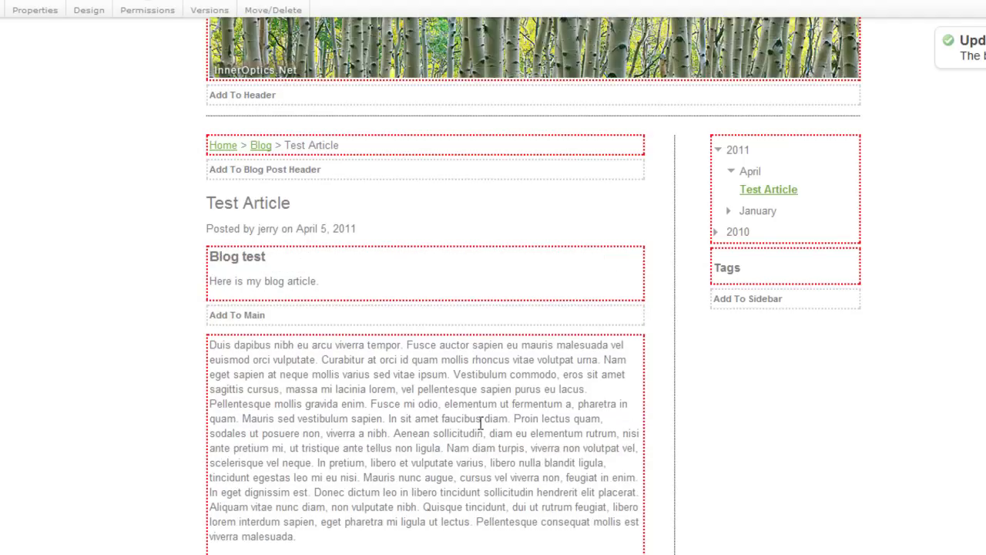
- Replace all placeholder text in the second content block with "Here is where you typ the rest of the article." and update the block
{"action": "left_click", "coordinate": [415, 426]}
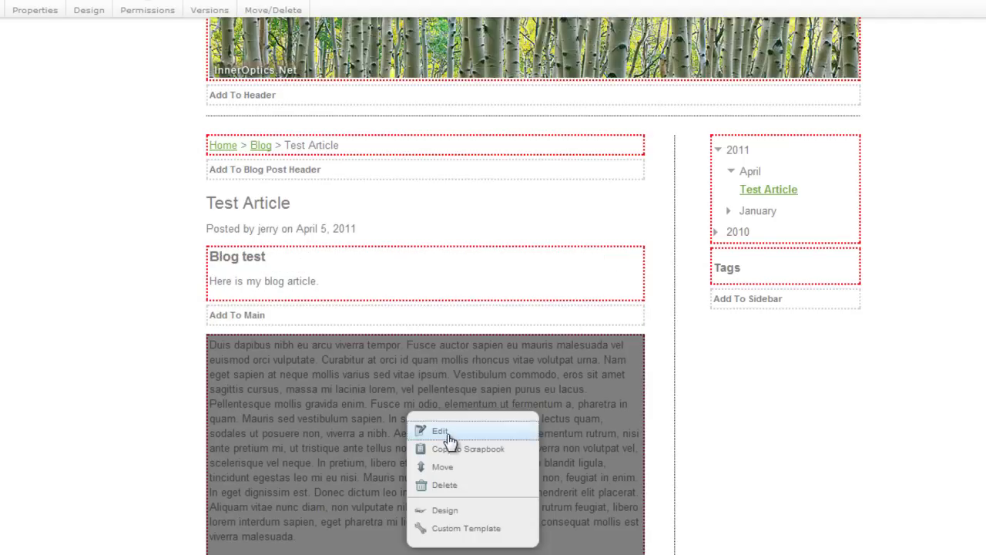
{"action": "left_click", "coordinate": [444, 432]}
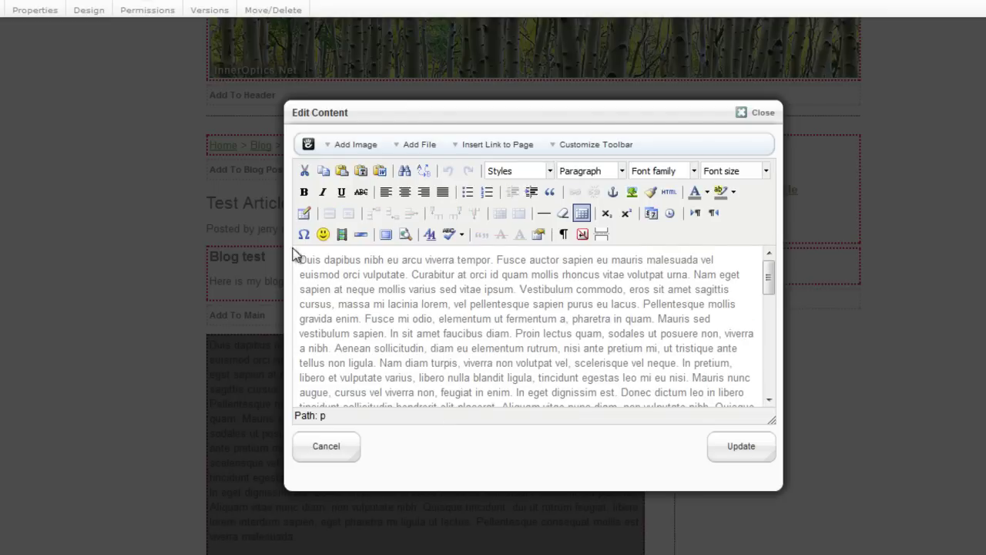
{"action": "left_click_drag", "start_coordinate": [299, 260], "coordinate": [893, 451]}
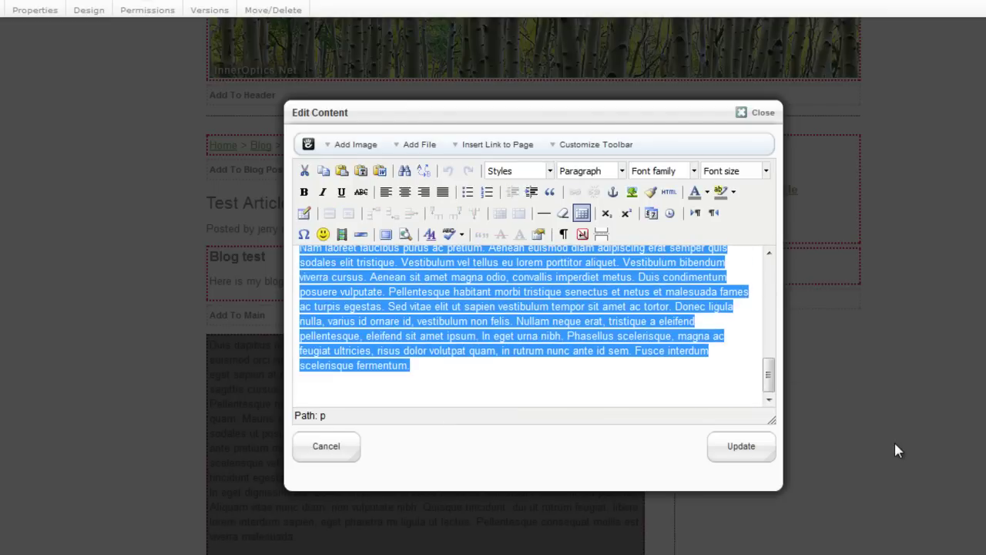
{"action": "key", "text": "Delete"}
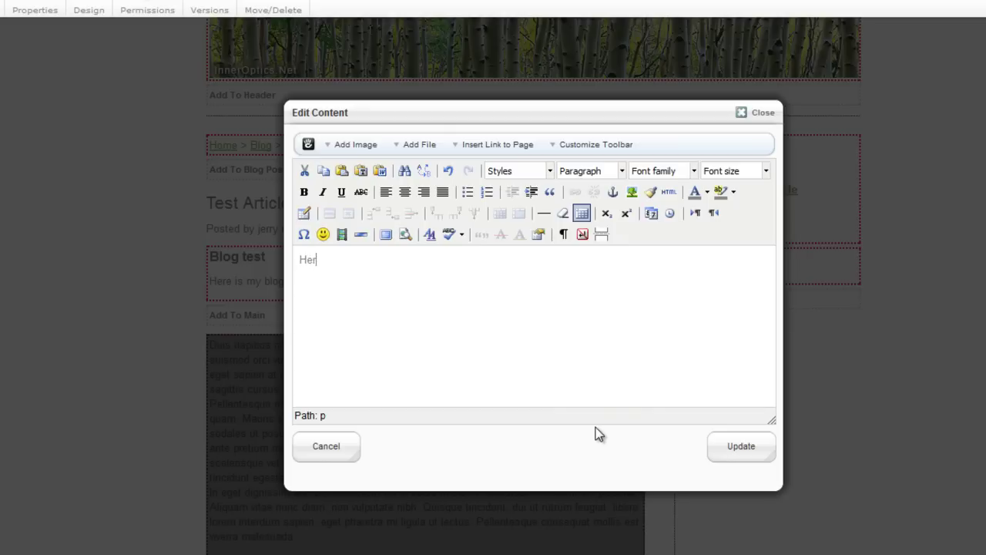
{"action": "type", "text": "Here is where you typ the rest of the"}
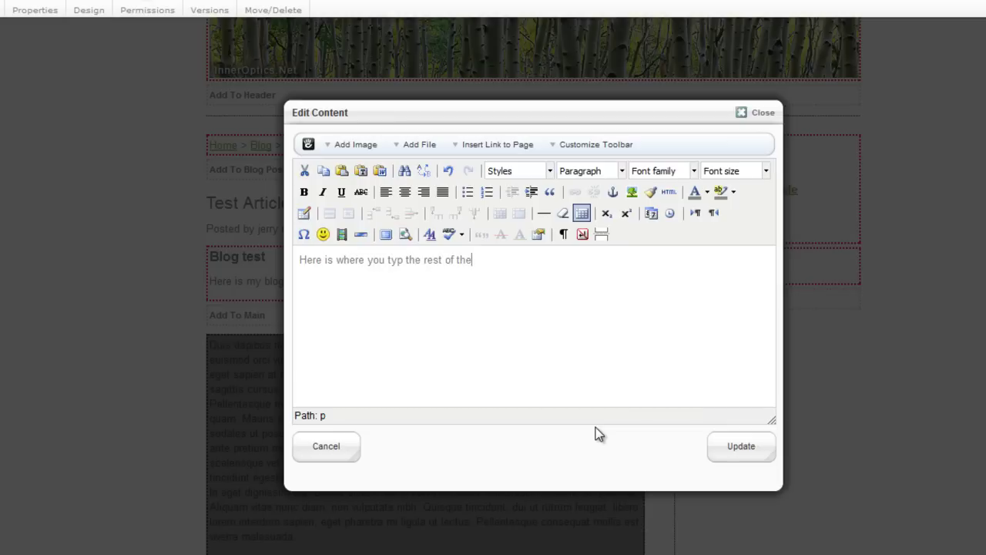
{"action": "type", "text": " article."}
{"action": "left_click", "coordinate": [738, 453]}
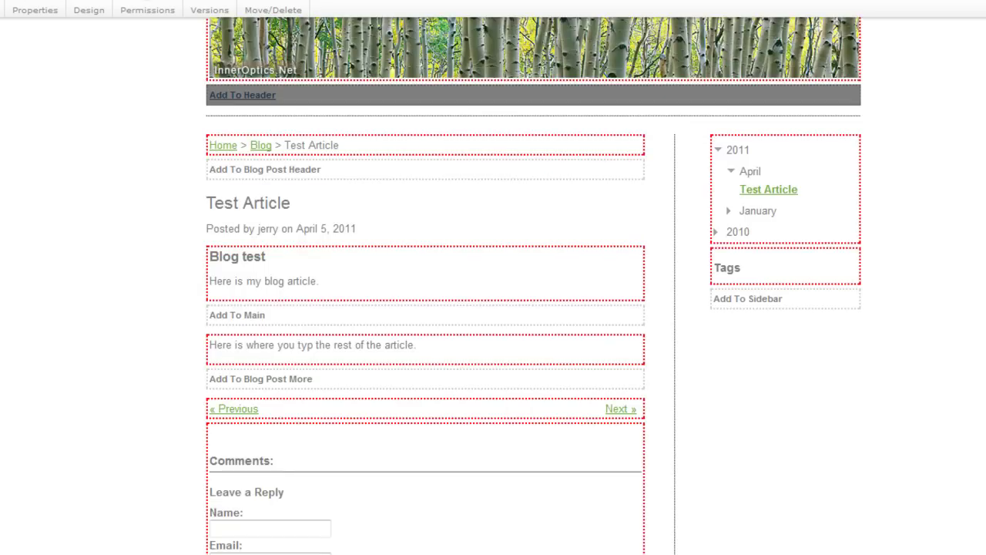
- Exit edit mode on the Test Article page and publish the edits
{"action": "scroll", "coordinate": [493, 308], "scroll_direction": "up", "scroll_amount": 3}
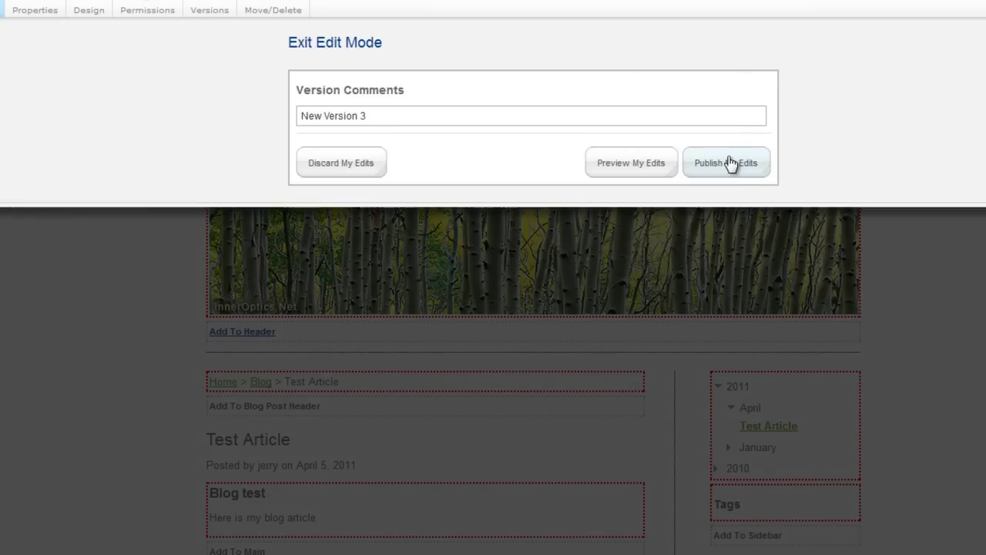
{"action": "left_click", "coordinate": [730, 163]}
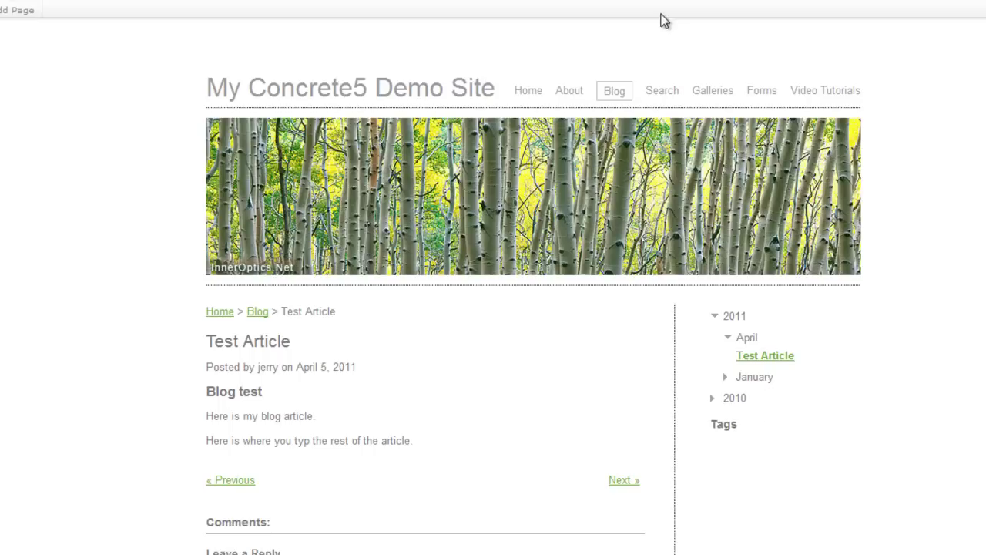
- Check the new entry's excerpt in the Blog listing, then open the full Test Article post and view its content
{"action": "left_click", "coordinate": [617, 92]}
{"action": "scroll", "coordinate": [647, 282], "scroll_direction": "down", "scroll_amount": 3}
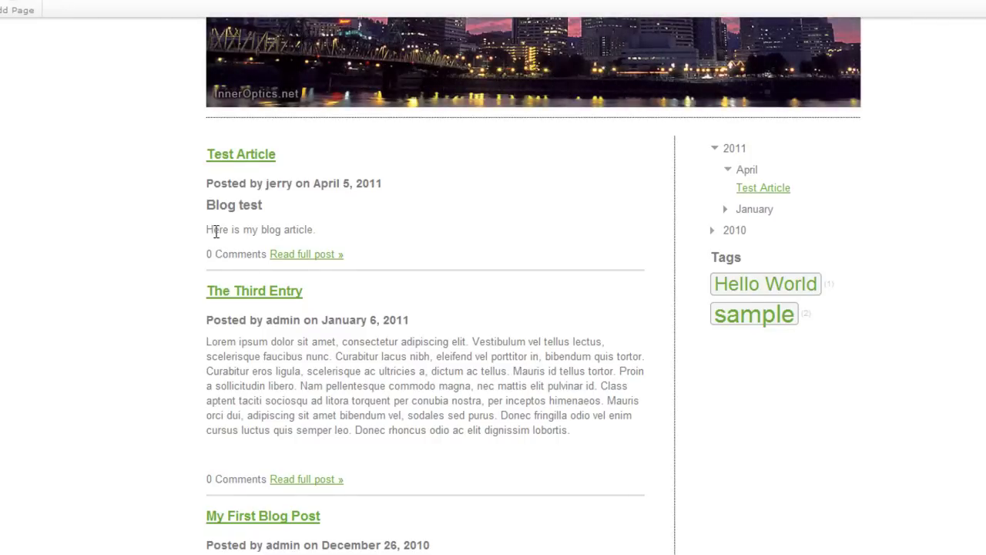
{"action": "left_click", "coordinate": [310, 262]}
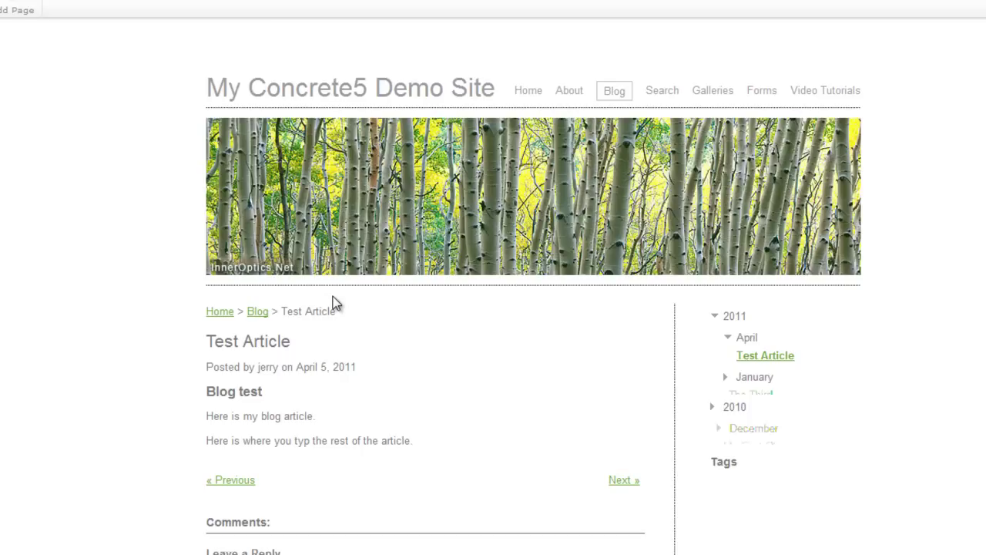
{"action": "scroll", "coordinate": [378, 303], "scroll_direction": "down", "scroll_amount": 2}
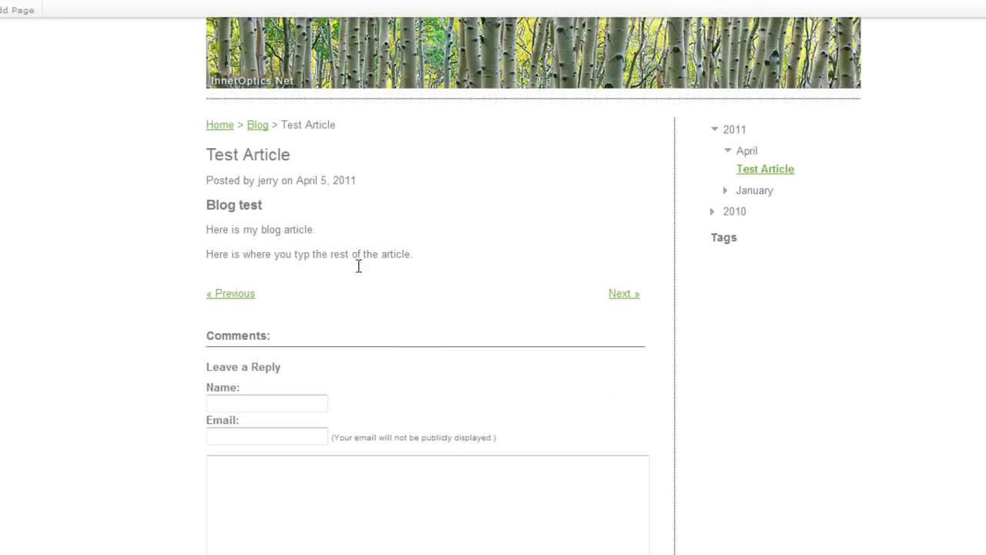